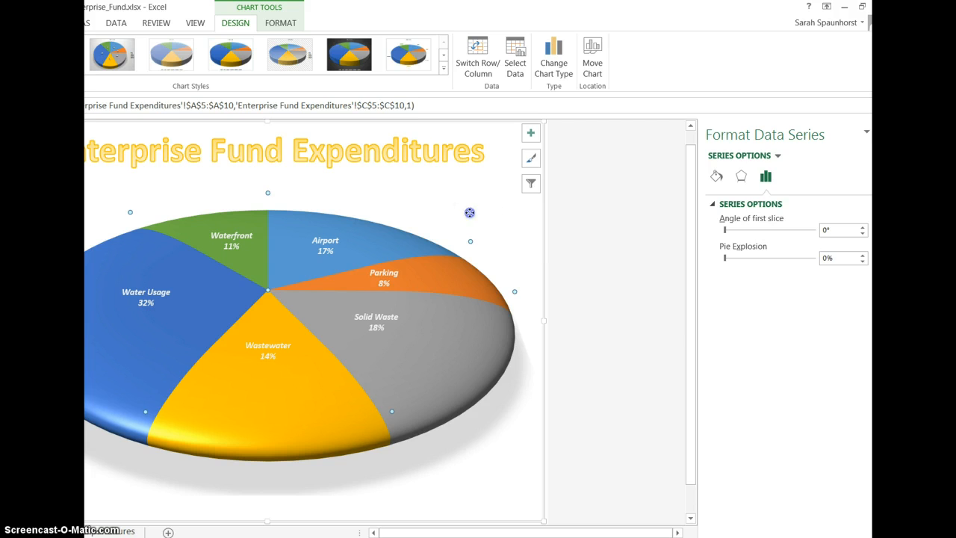
Step: Rotate the pie chart by setting the data series' angle of first slice to 250°
click(469, 215)
click(413, 295)
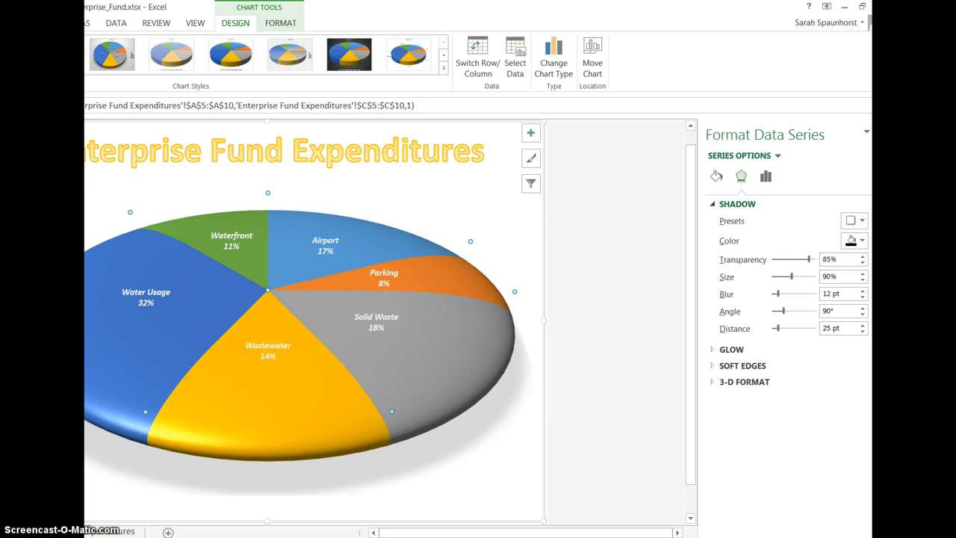
click(765, 176)
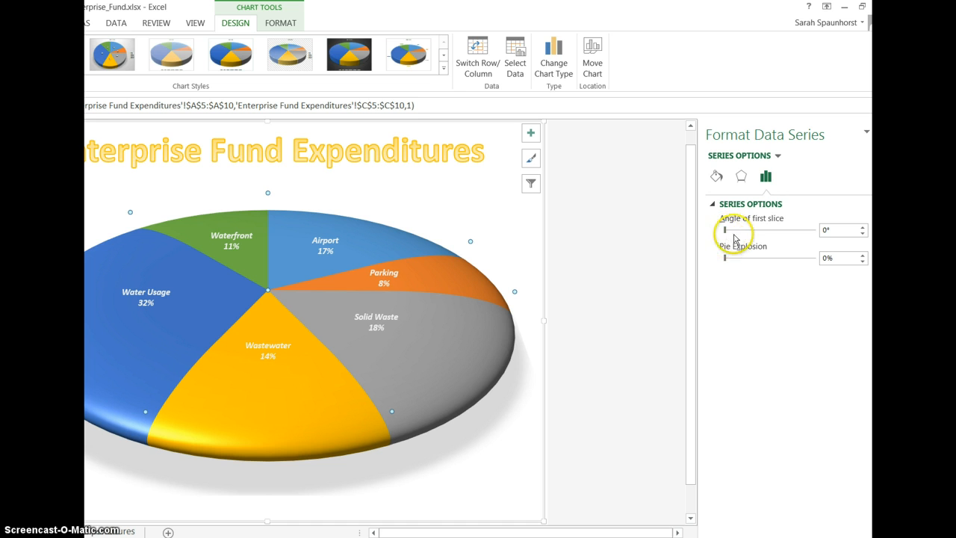
click(829, 230)
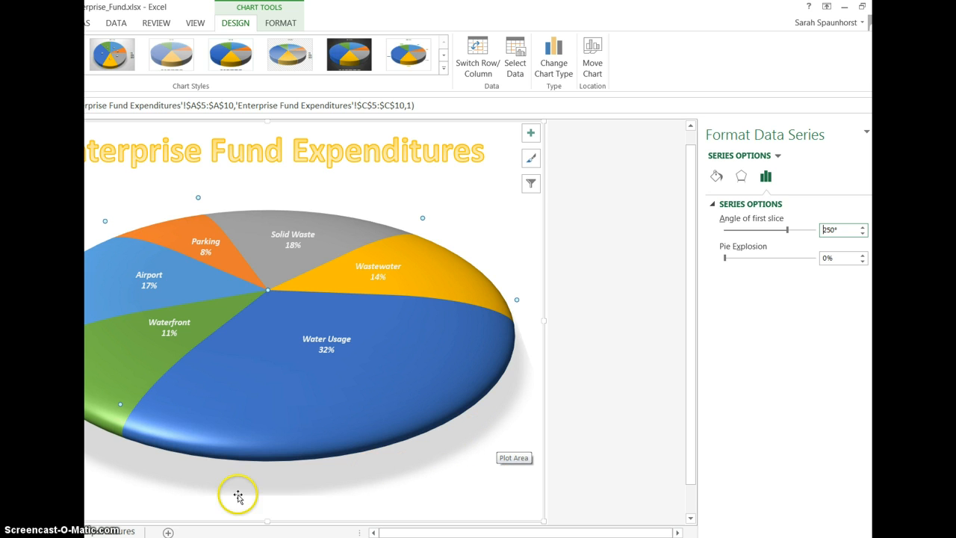
Step: Pull only the Waterfront slice out of the pie with a point explosion of 10%
click(142, 356)
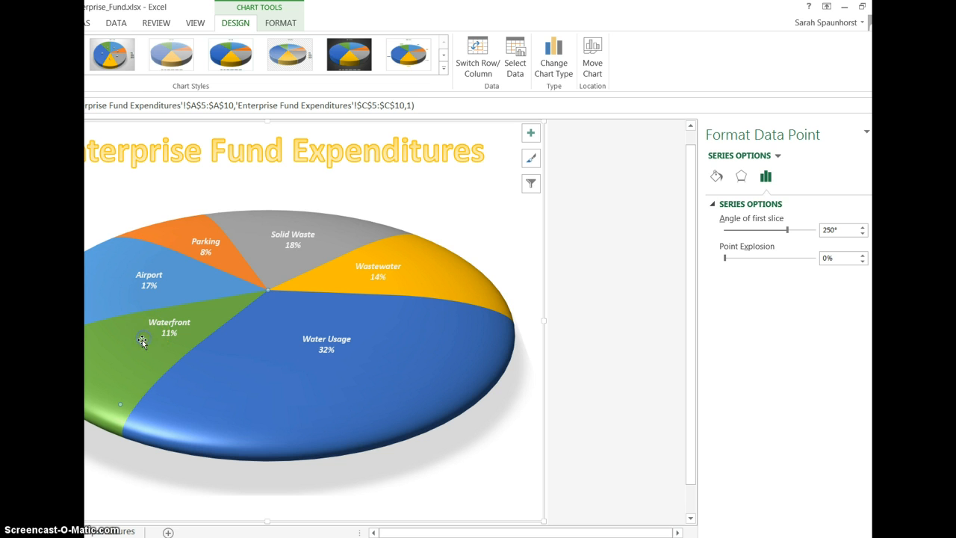
click(135, 346)
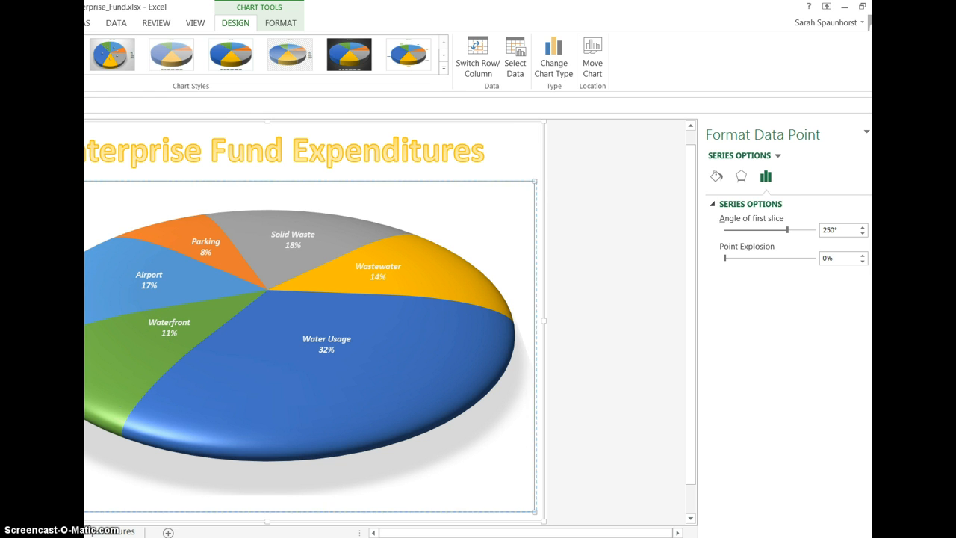
click(145, 322)
click(167, 349)
click(106, 242)
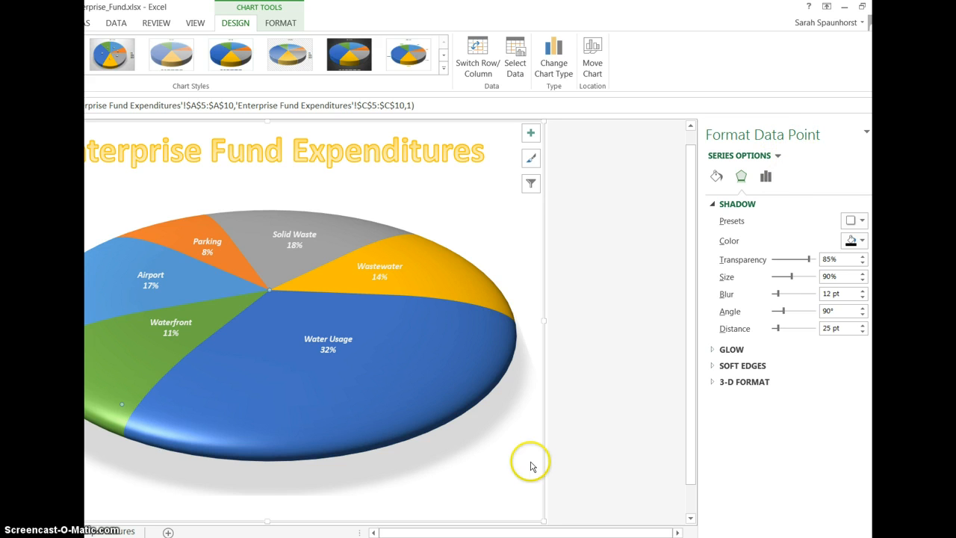
click(765, 178)
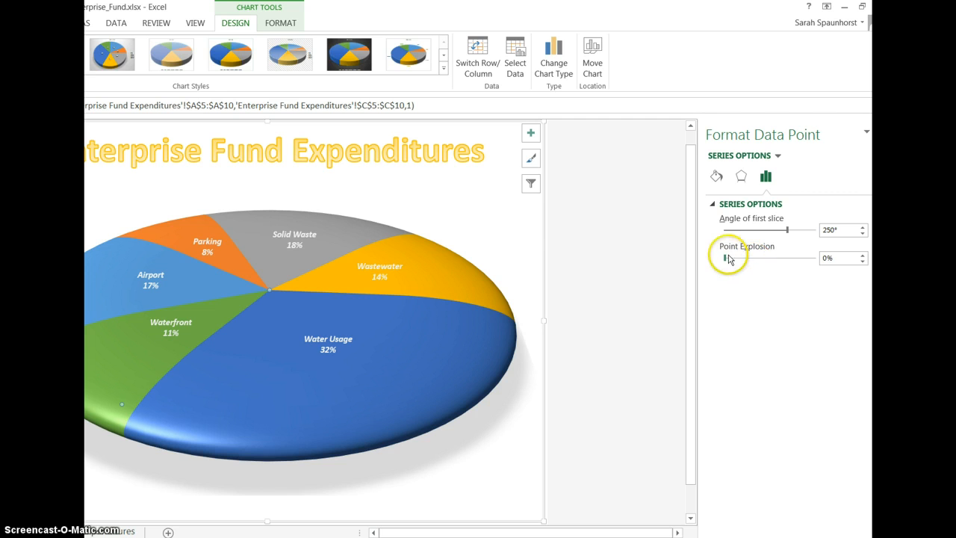
click(850, 259)
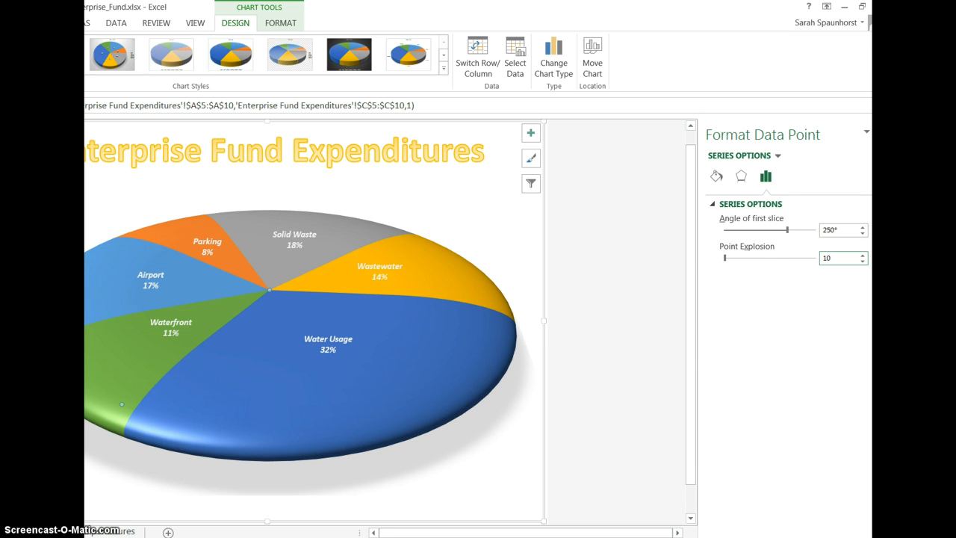
key(Return)
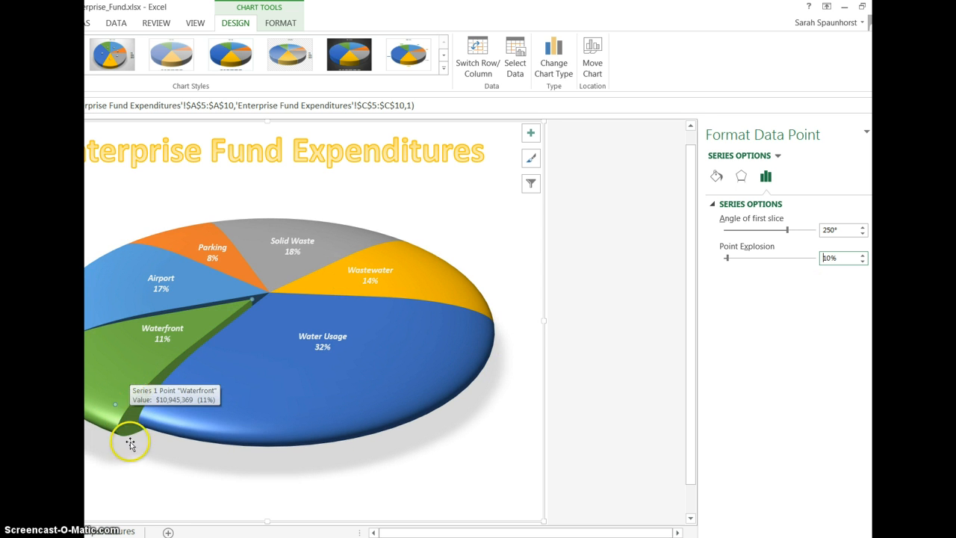
Step: Try out texture, pattern and gradient fills on the exploded Waterfront slice
click(717, 178)
click(712, 204)
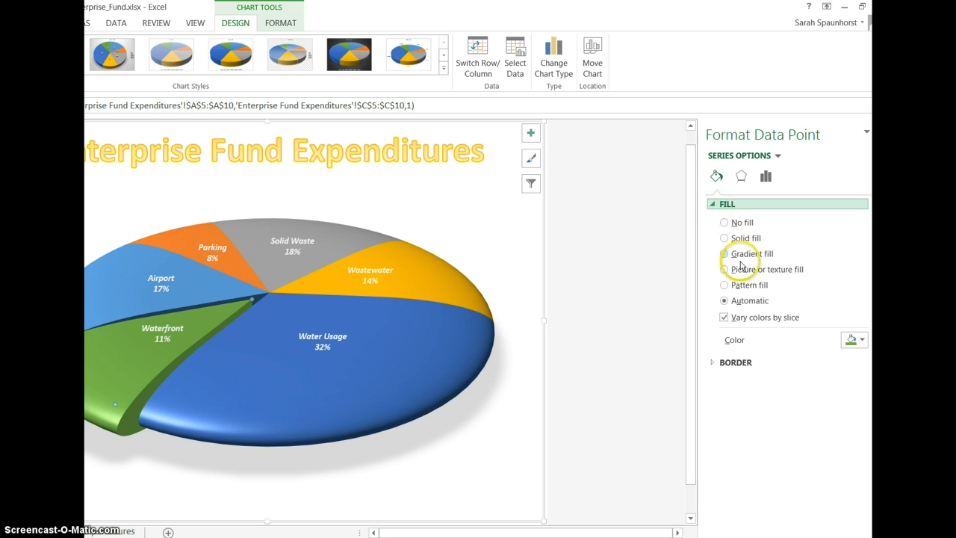
click(725, 269)
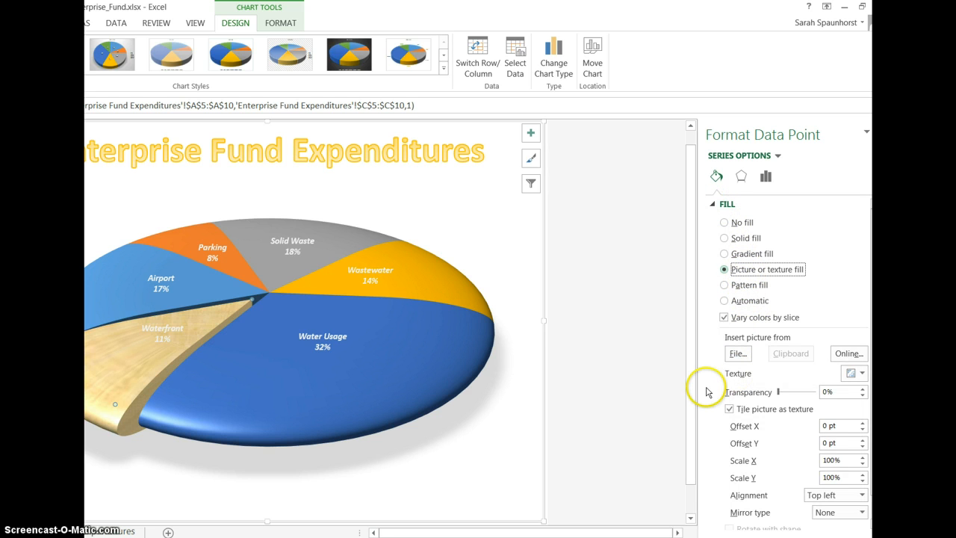
scroll(708, 391, down, 1)
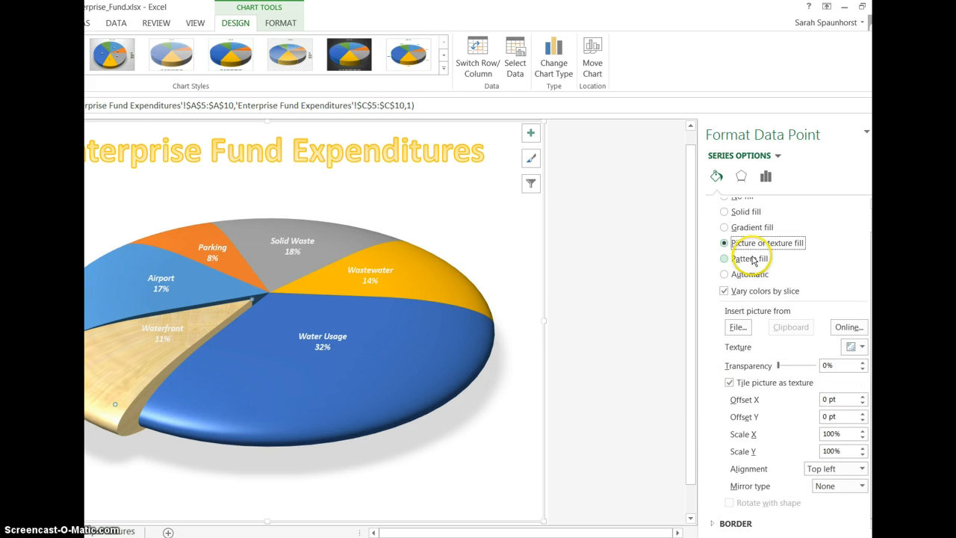
click(728, 259)
click(820, 402)
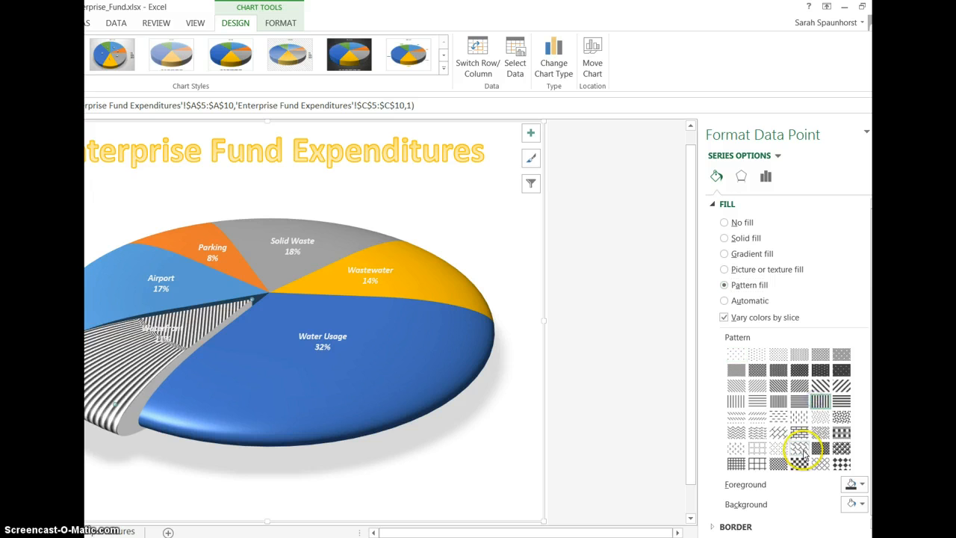
click(820, 465)
click(736, 354)
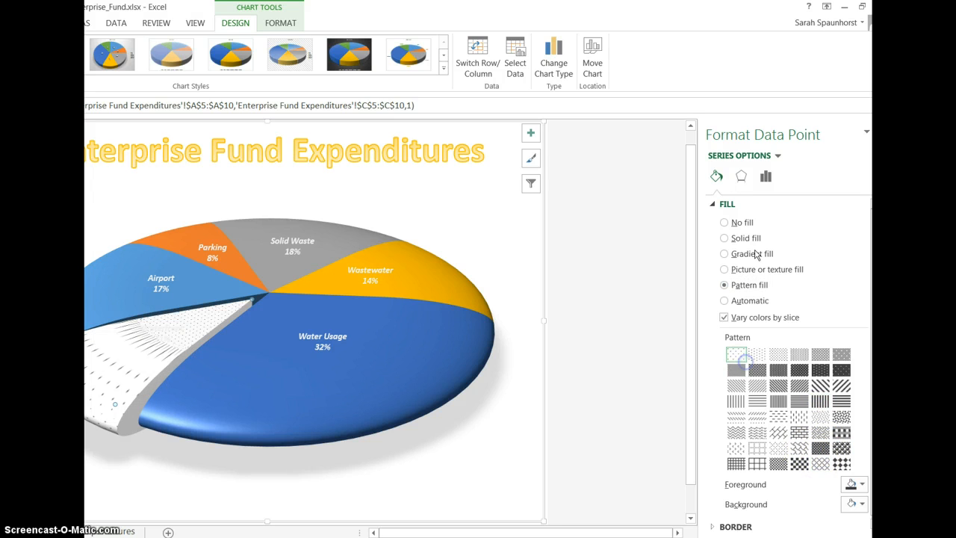
click(752, 253)
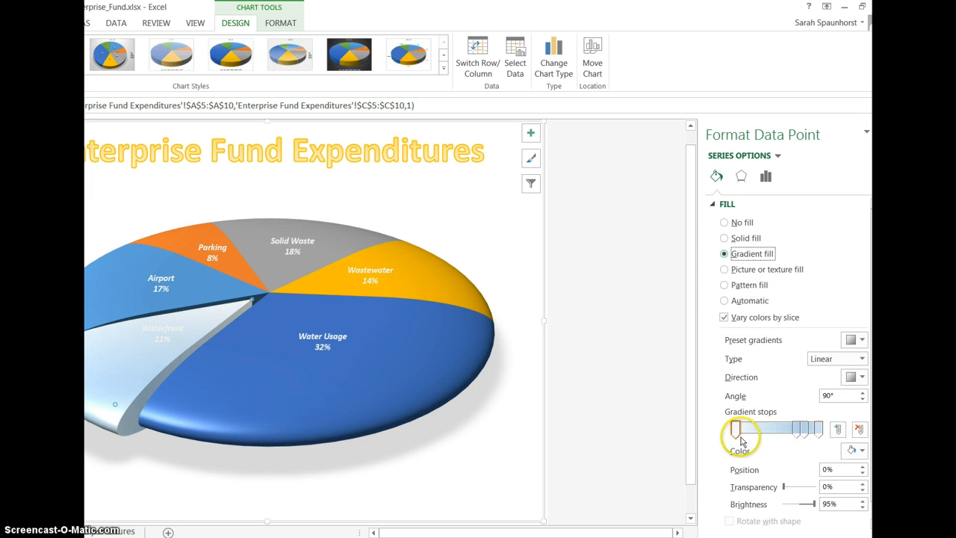
mouse_move(736, 432)
mouse_down()
mouse_move(768, 439)
mouse_move(736, 432)
mouse_up()
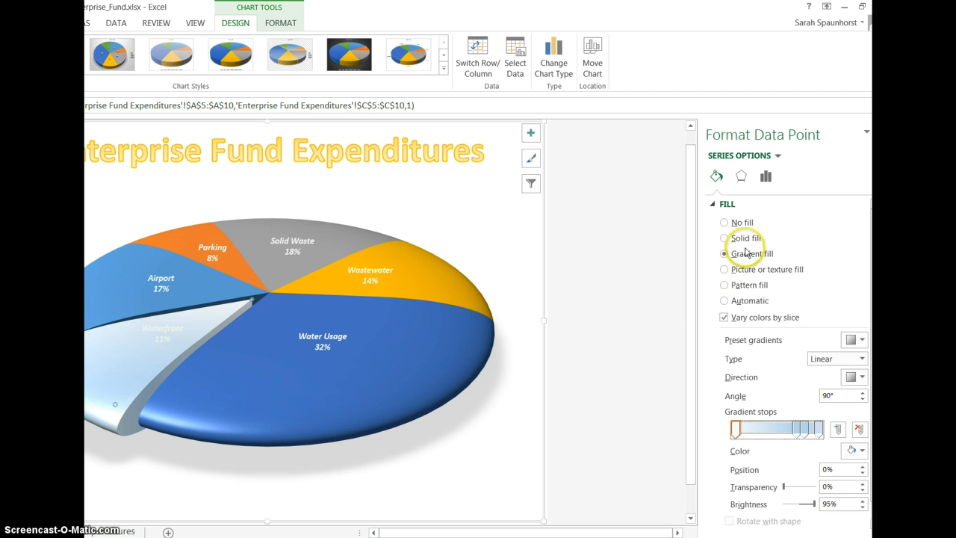
Step: Give the Waterfront slice a solid light gold fill with 30% transparency
click(738, 238)
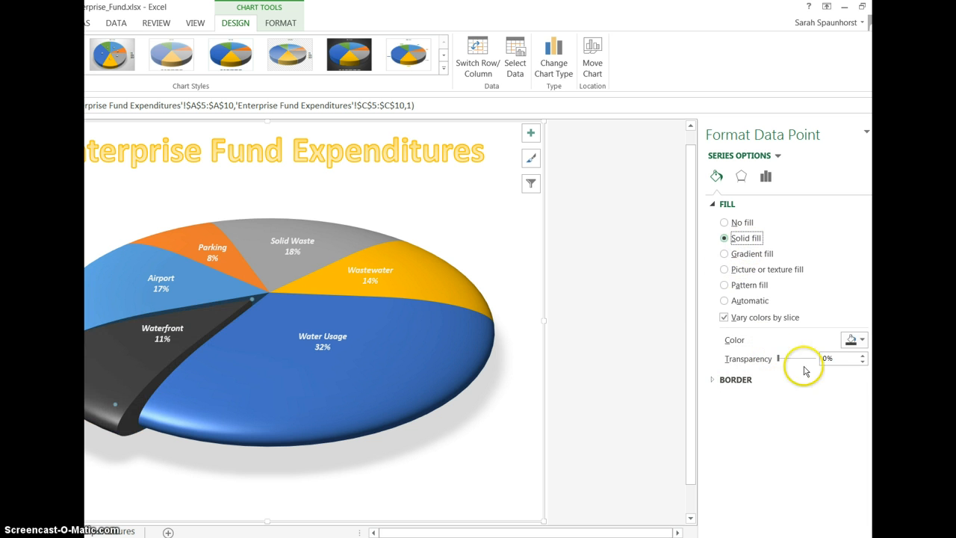
click(853, 341)
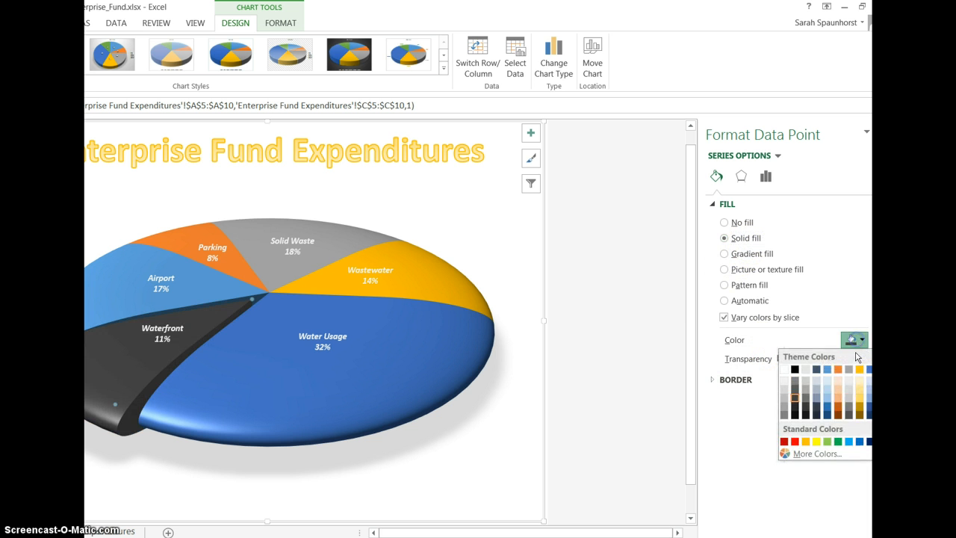
click(862, 399)
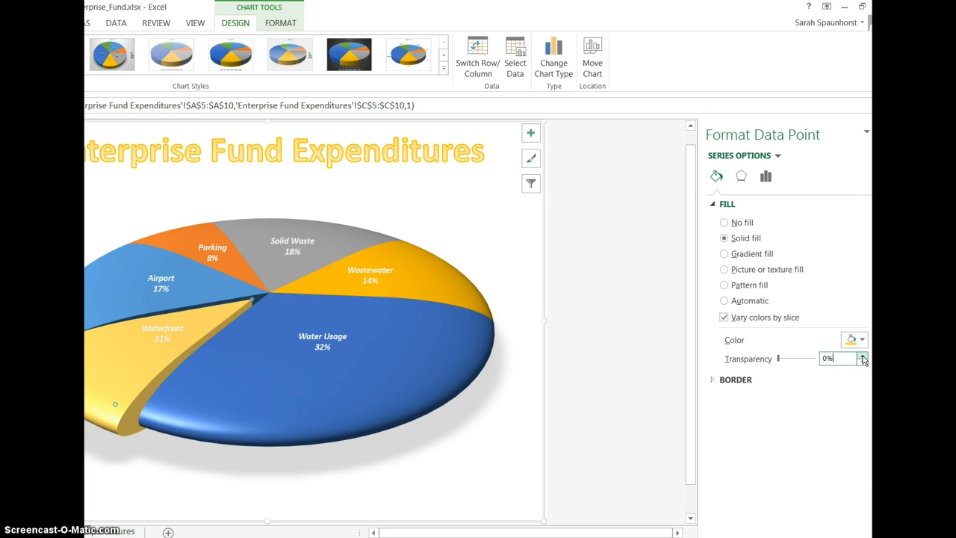
mouse_move(781, 359)
mouse_down()
mouse_move(802, 362)
mouse_move(789, 360)
mouse_up()
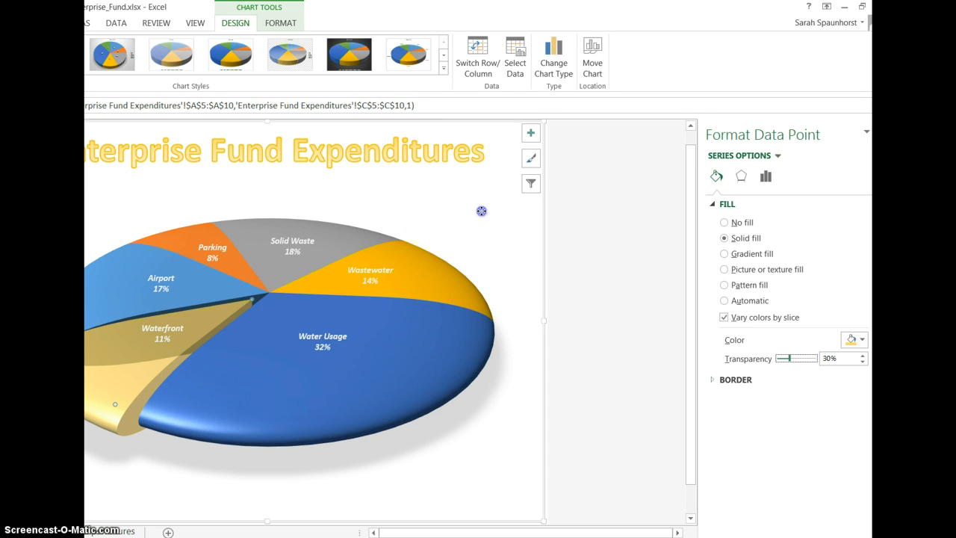
Step: Fill the chart area behind the pie with a blue radial preset gradient
click(482, 210)
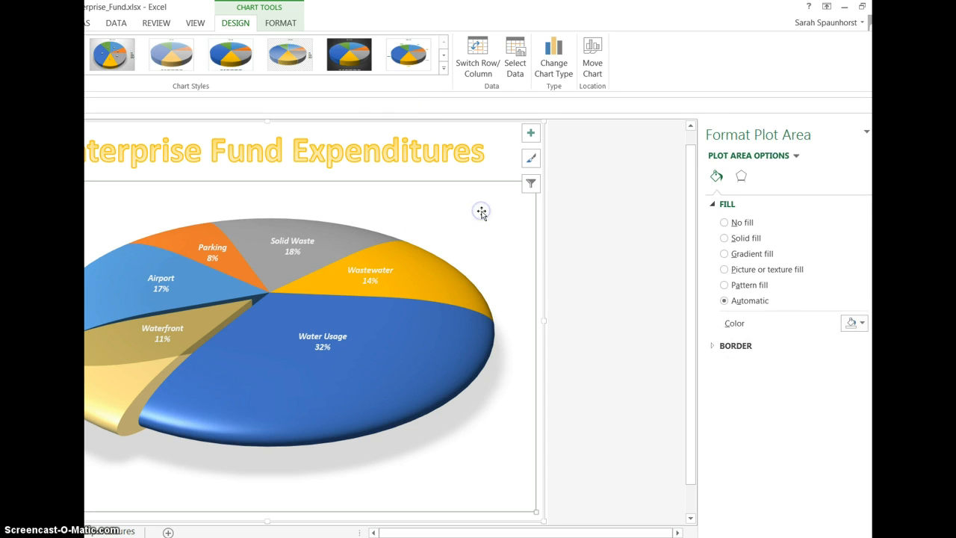
click(540, 254)
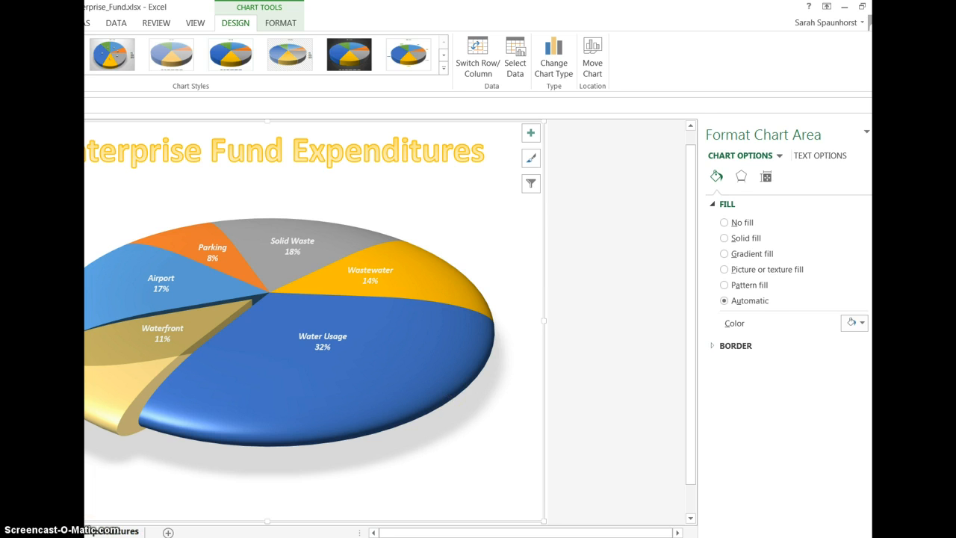
click(739, 254)
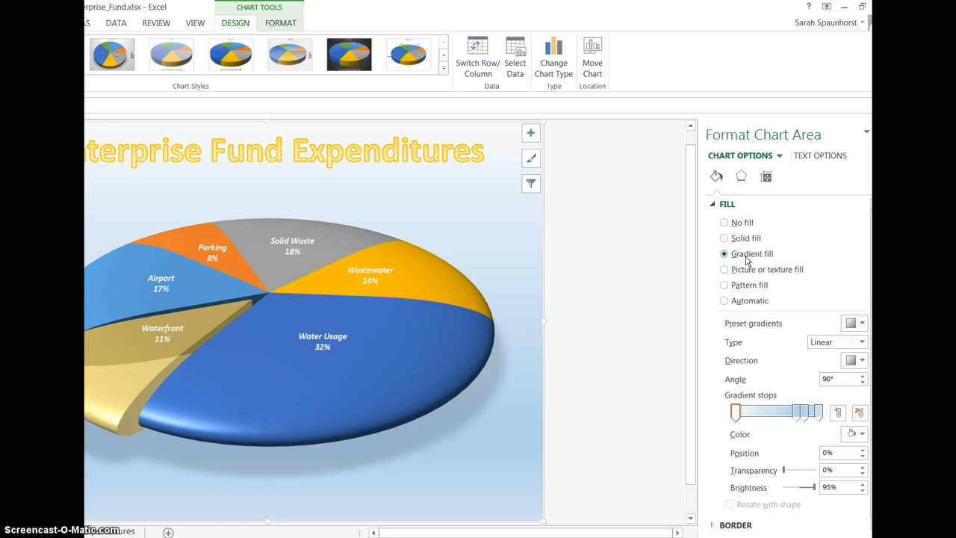
click(859, 322)
click(724, 441)
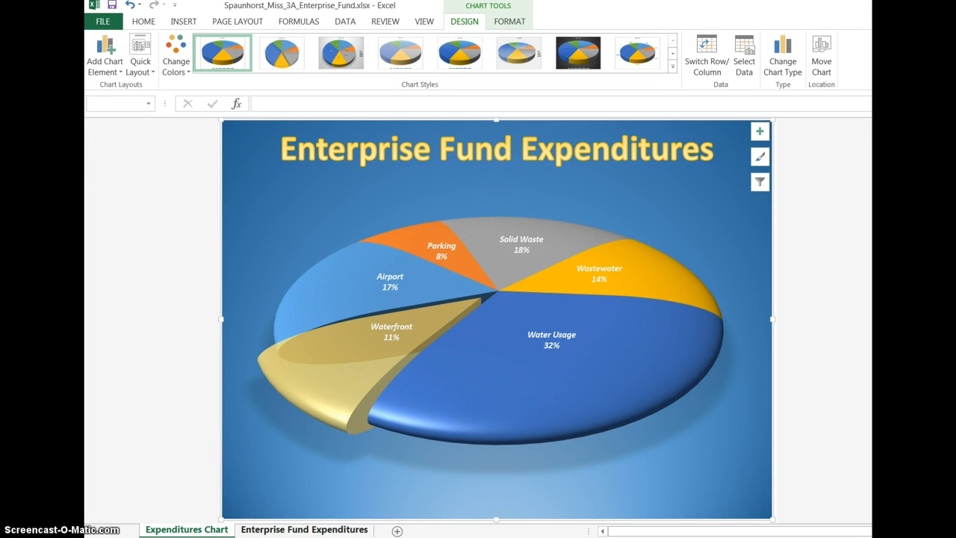
Step: Change the Airport's Adjusted amount in C5 of the Enterprise Fund Expenditures sheet to 18121067, and return to the Expenditures Chart sheet
click(280, 529)
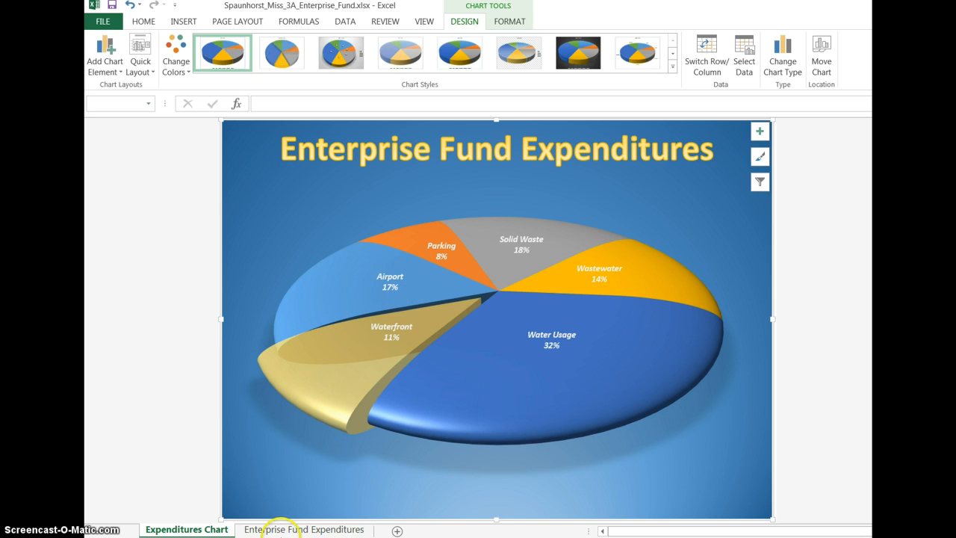
click(290, 529)
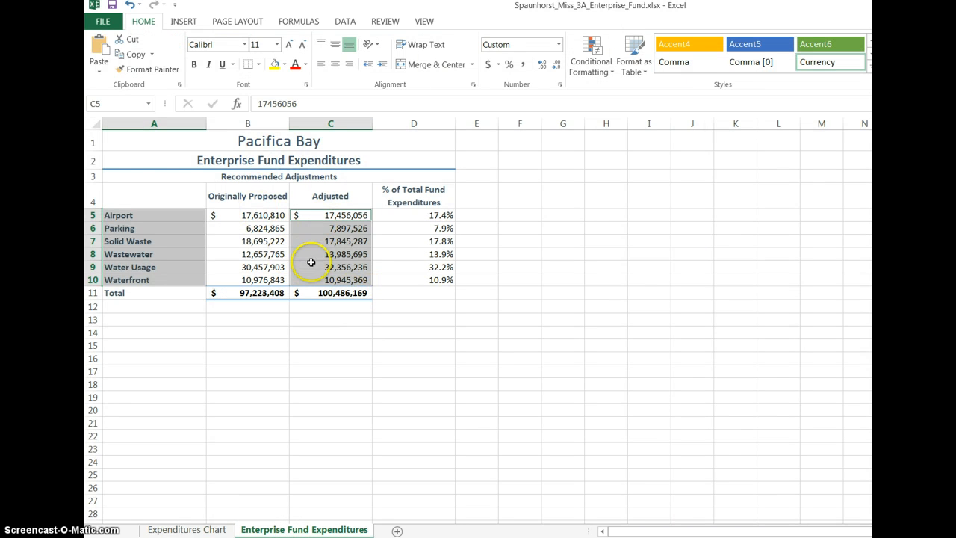
click(342, 216)
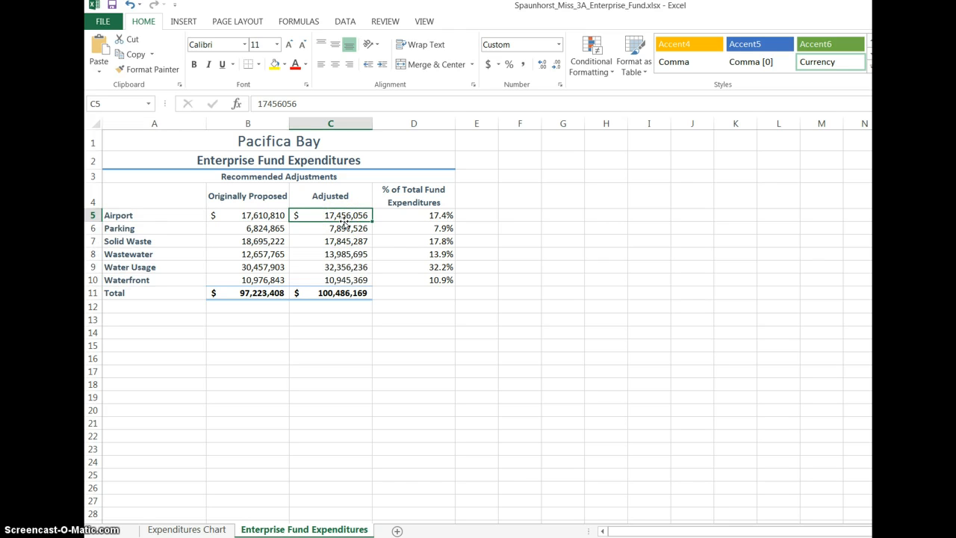
text(18121067)
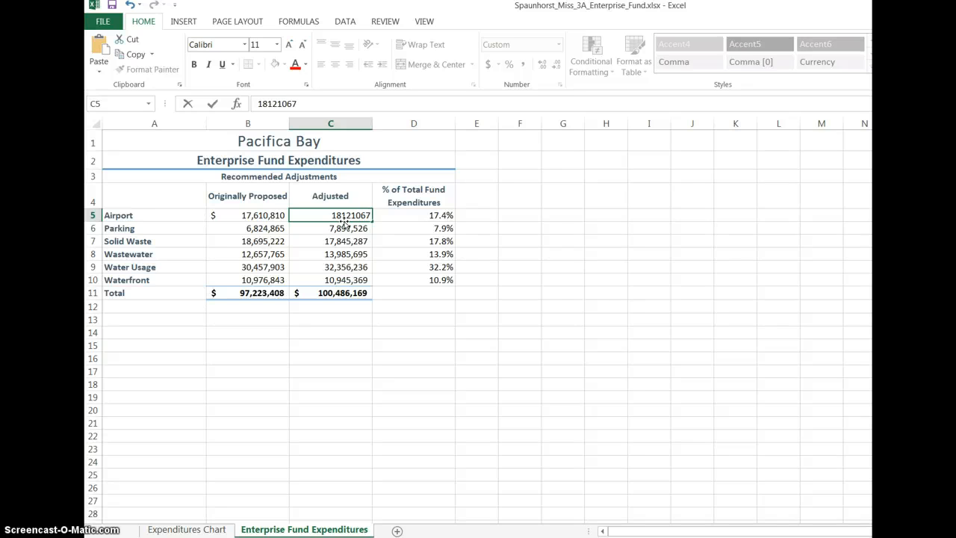
key(Return)
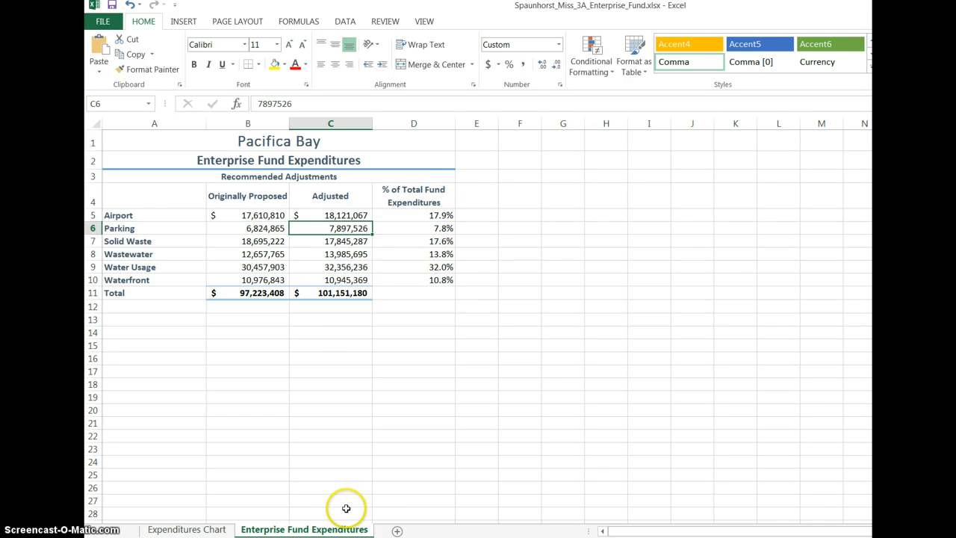
click(188, 530)
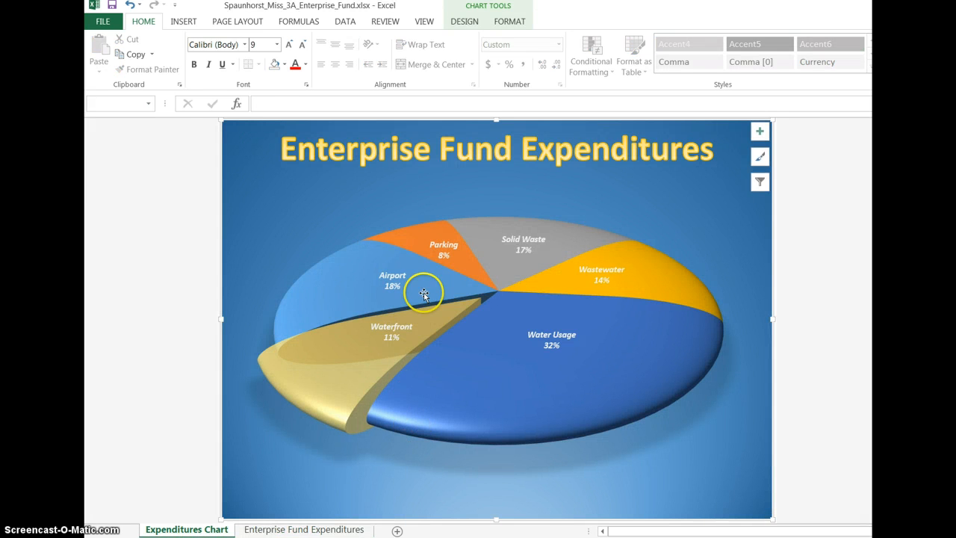